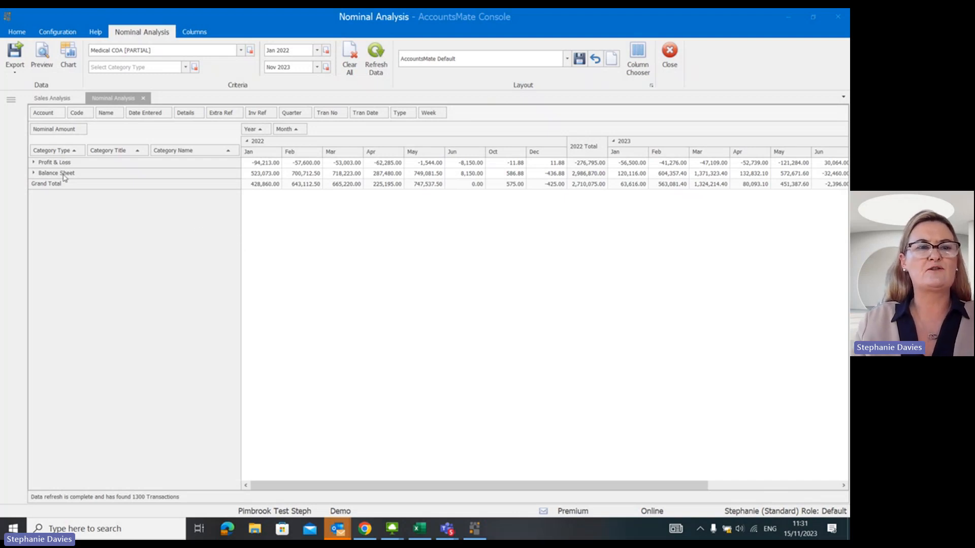
Filter Category Type so the analysis includes only Profit & Loss.
left_click(82, 149)
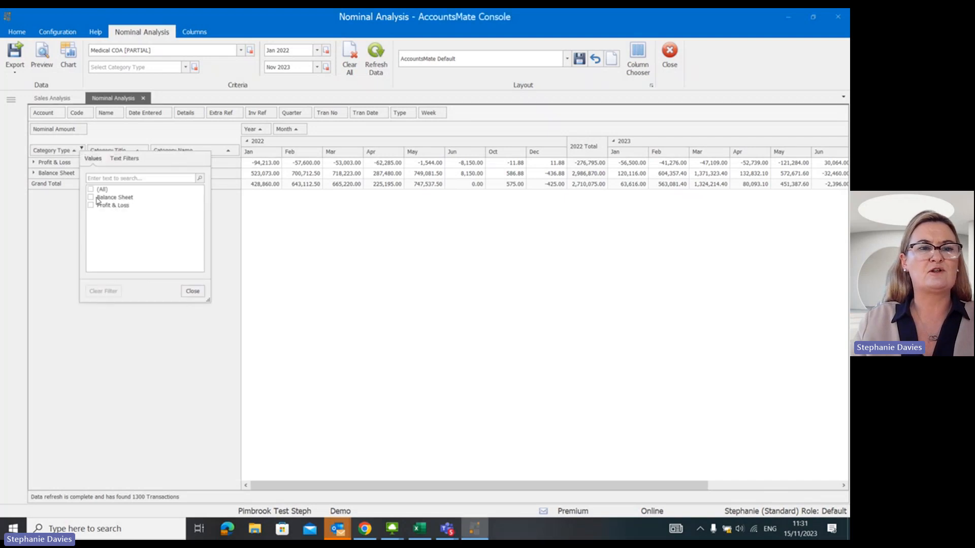
left_click(91, 206)
left_click(193, 291)
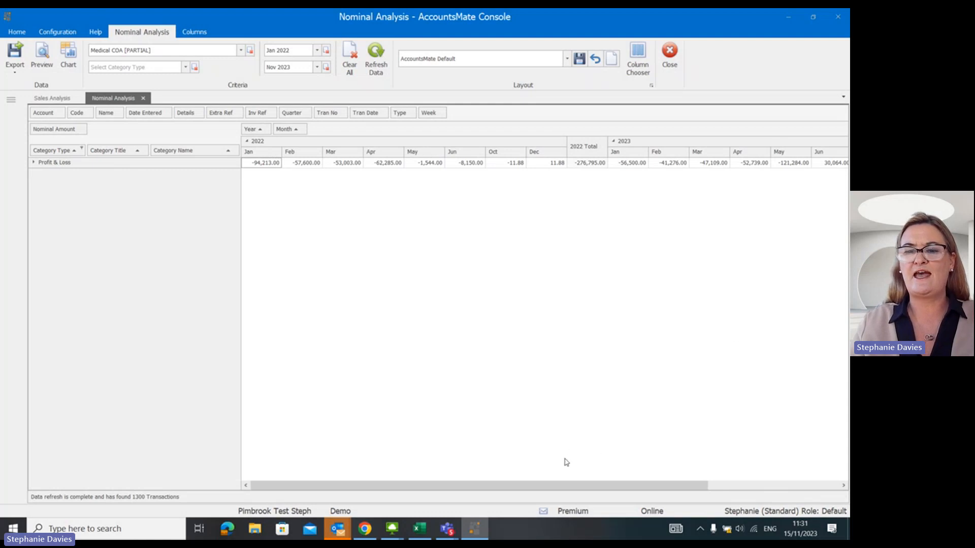
left_click_drag(566, 491, 532, 490)
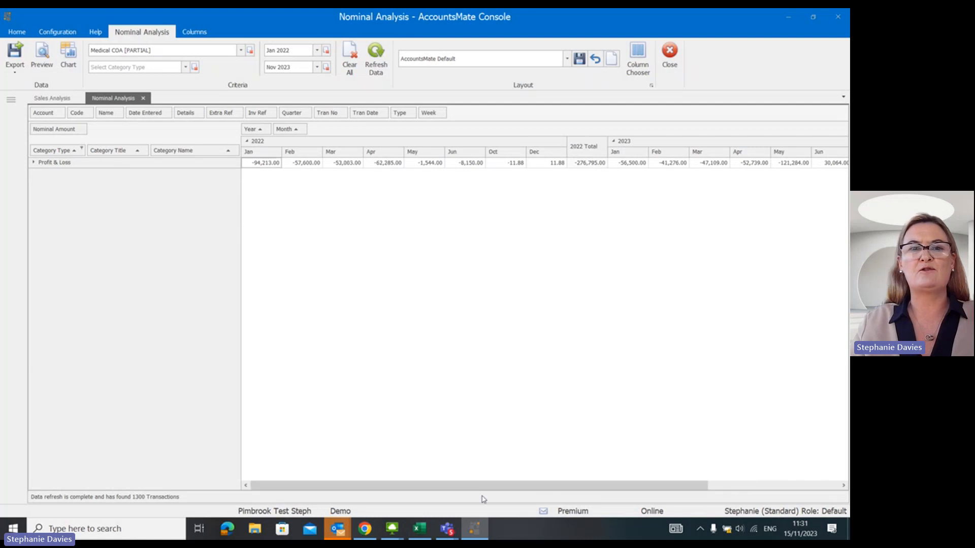
Exclude Sep, Oct and Dec from the Month filter, keeping only Jan to Jun.
left_click(303, 127)
left_click(313, 168)
left_click(313, 226)
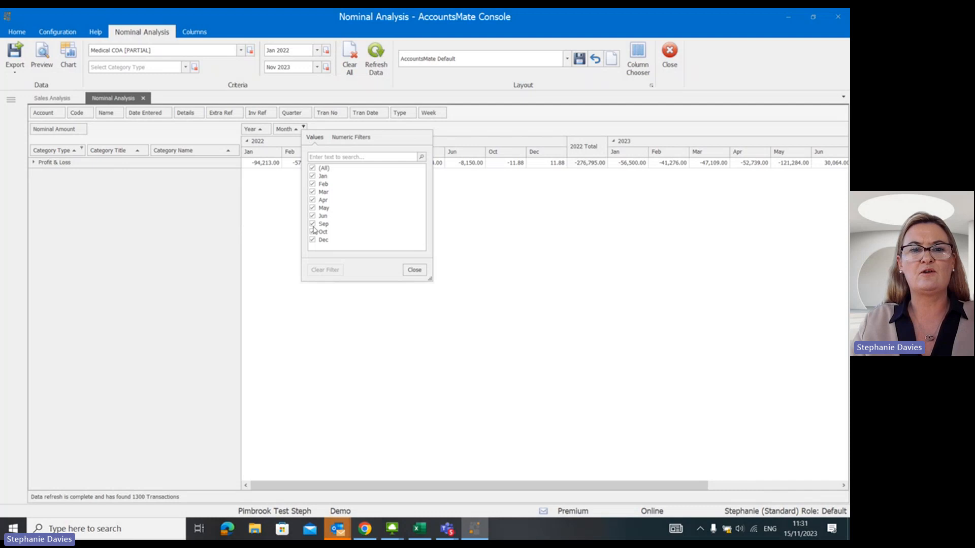
left_click(313, 232)
left_click(312, 239)
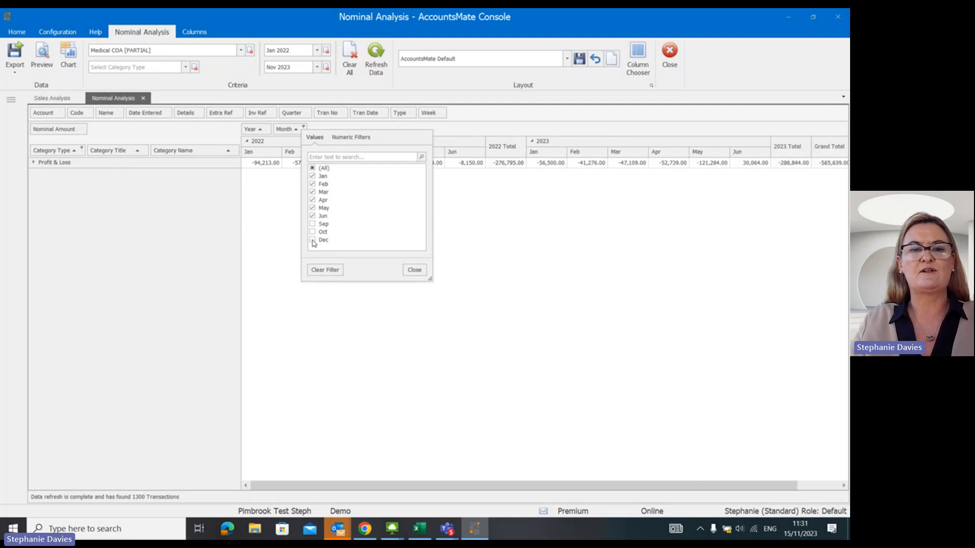
left_click(412, 270)
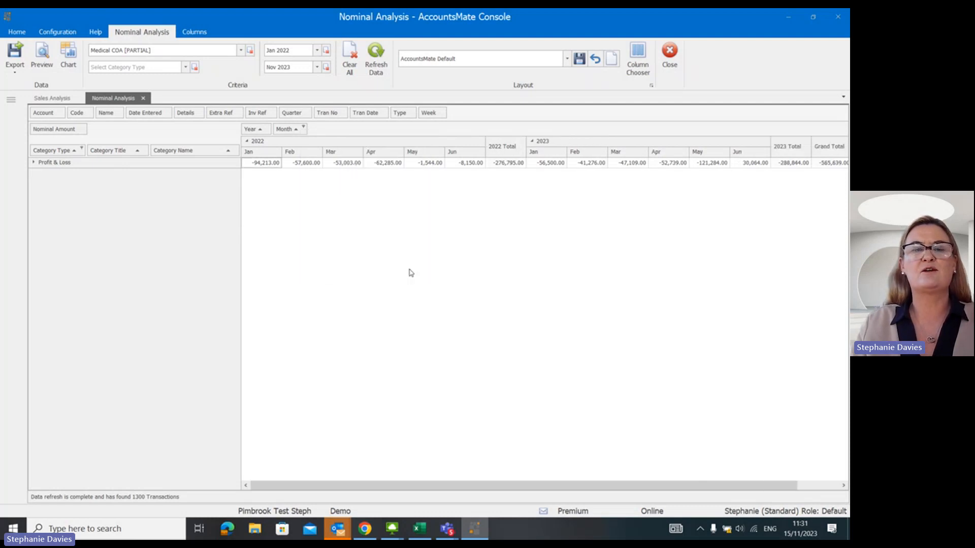
Collapse all the year columns to their totals and expand the Profit & Loss row into its categories.
right_click(249, 145)
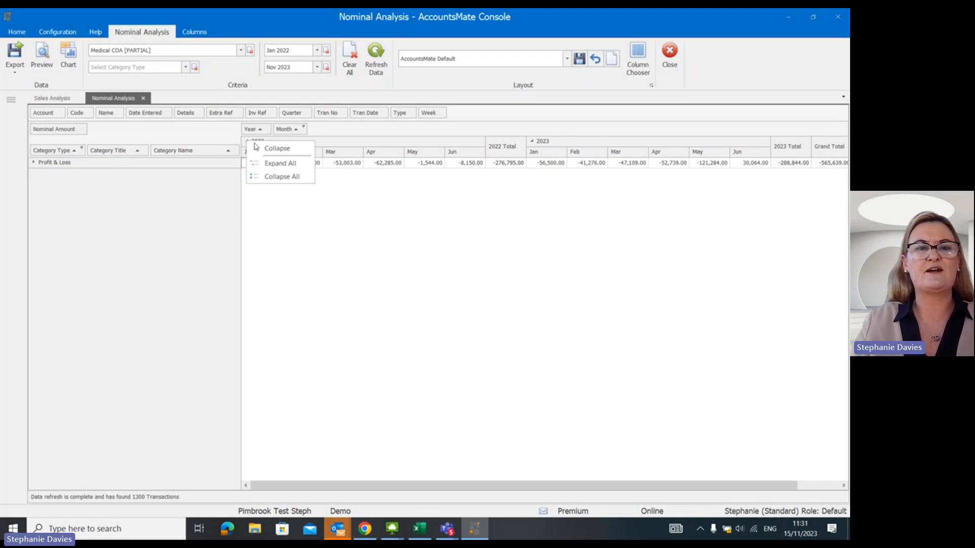
left_click(285, 178)
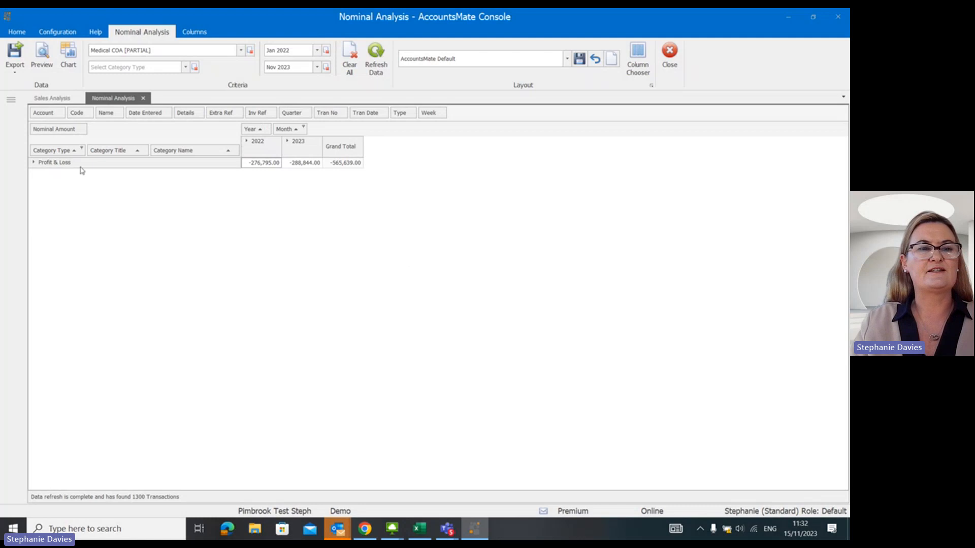
left_click(34, 162)
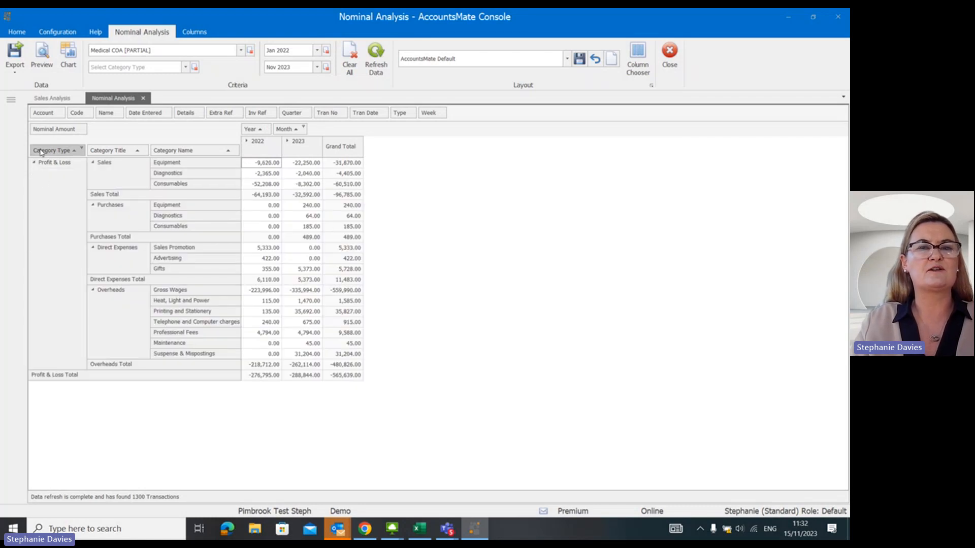
Move Category Type out of the rows into the filter area and collapse the 2022 and 2023 columns.
left_click_drag(41, 151, 477, 123)
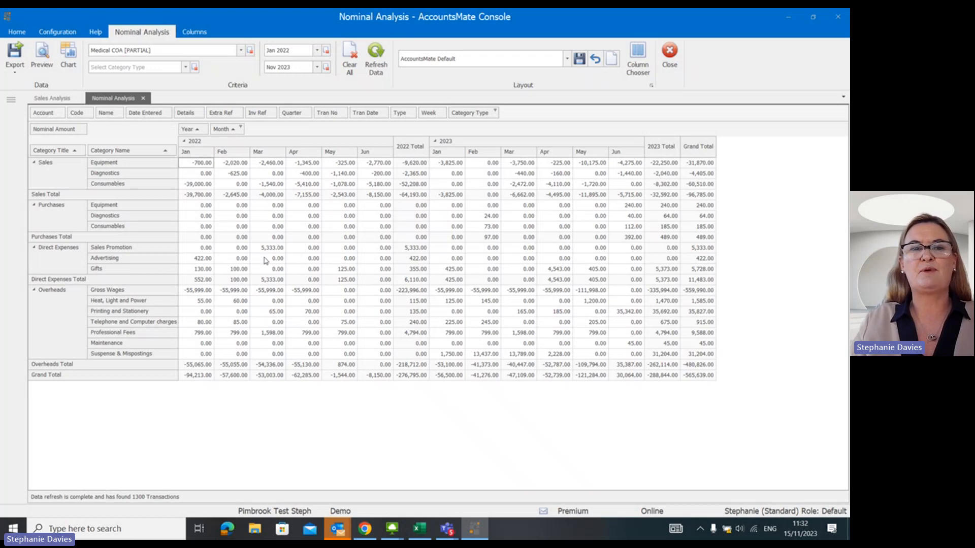
left_click(184, 142)
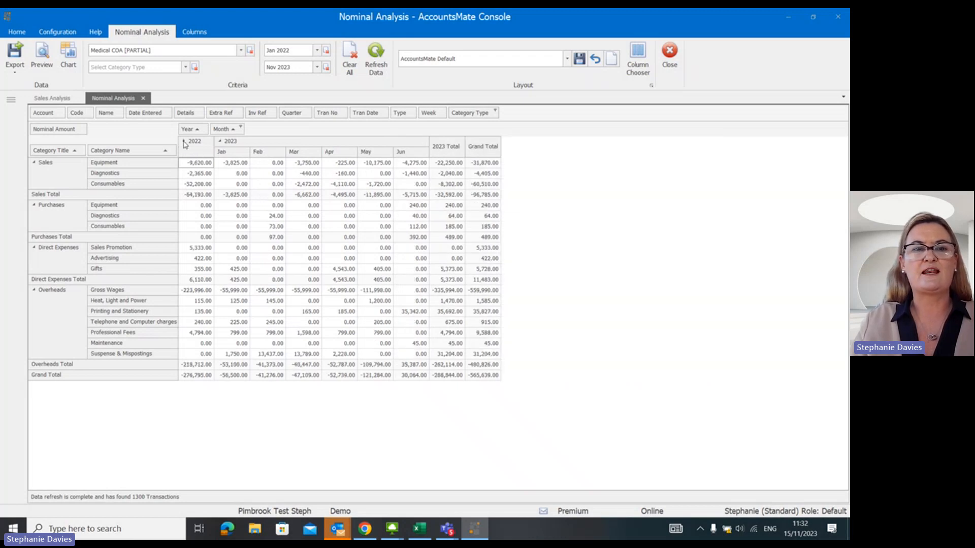
left_click(220, 142)
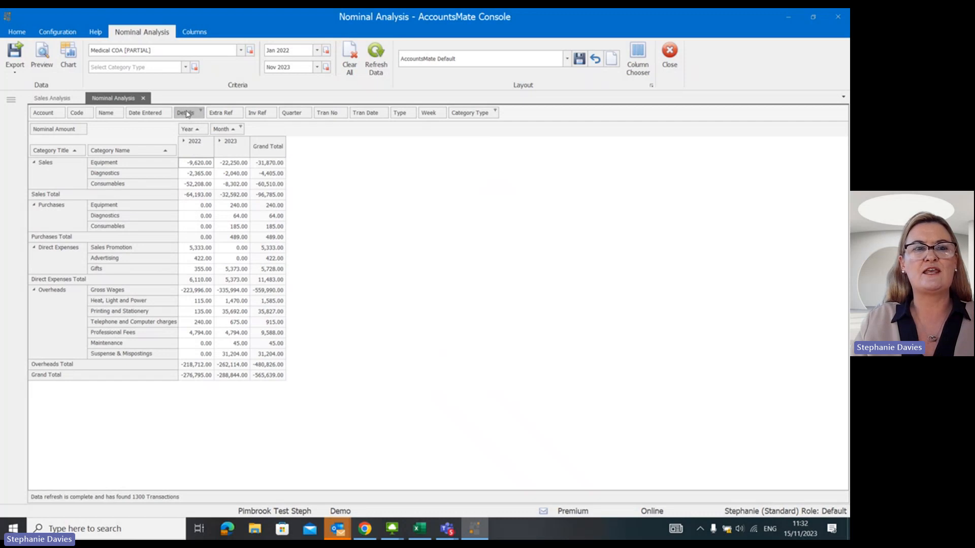
Add Code to the rows after Category Name and try a further row breakdown by Details.
left_click_drag(76, 113, 178, 148)
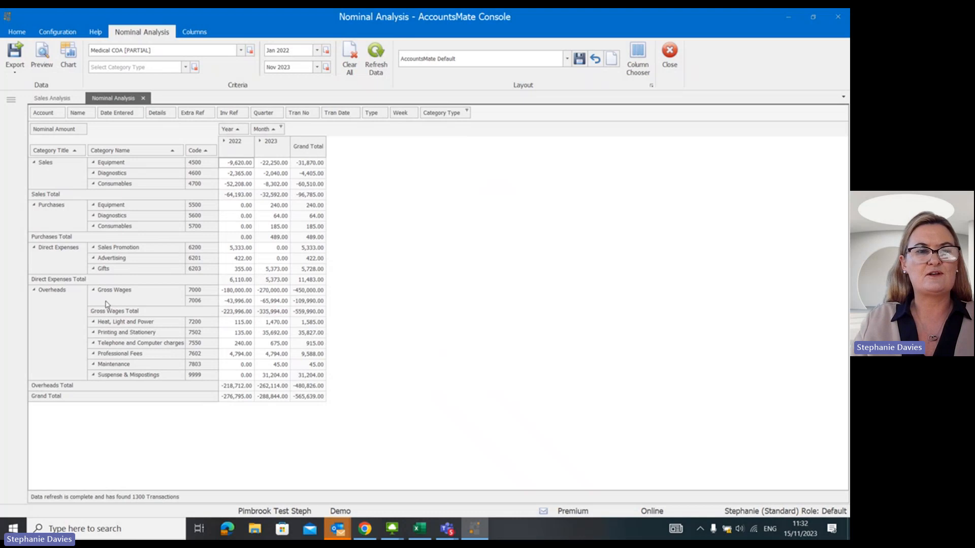
left_click(122, 293)
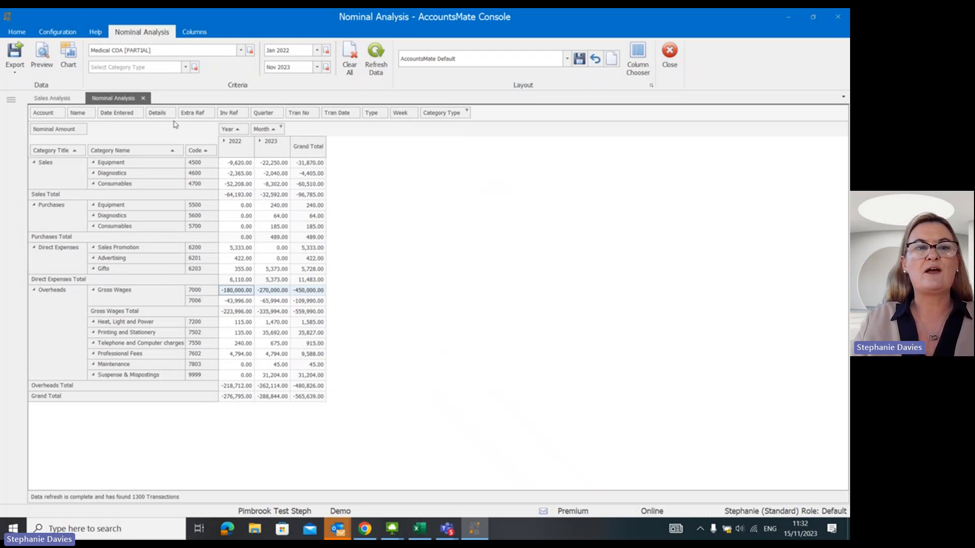
left_click_drag(157, 112, 215, 156)
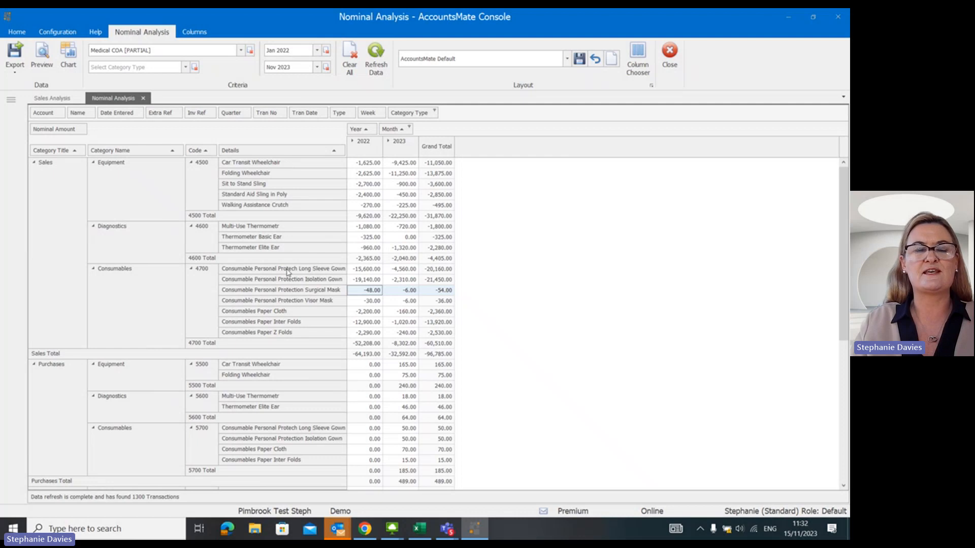
left_click_drag(235, 153, 452, 113)
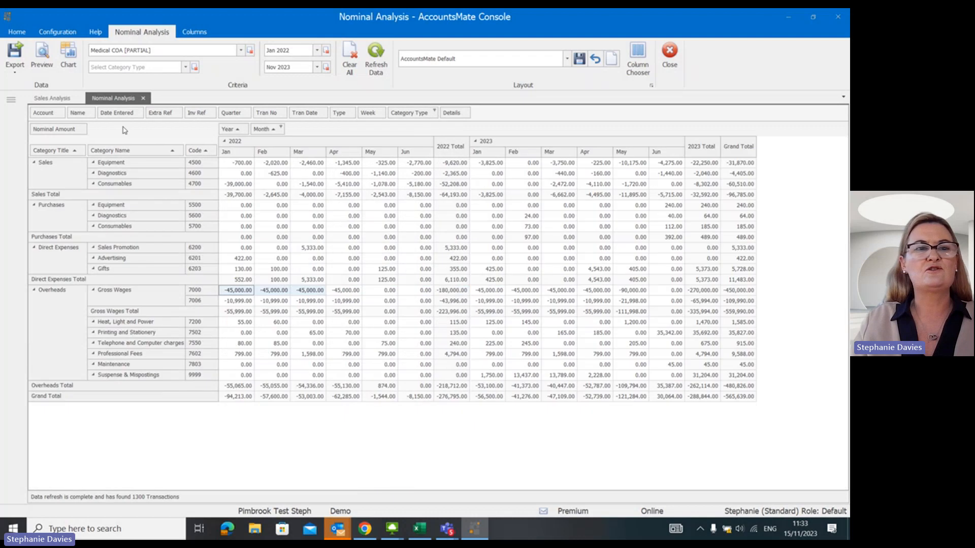
Try breaking the rows down by Account and by Name, and return these fields and Code to the filter area.
left_click_drag(46, 114, 209, 157)
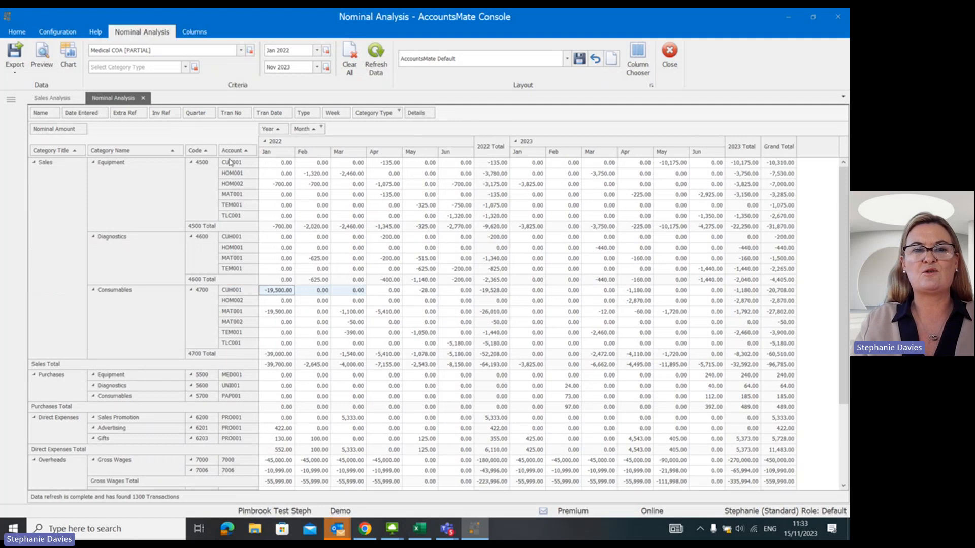
left_click_drag(236, 150, 454, 117)
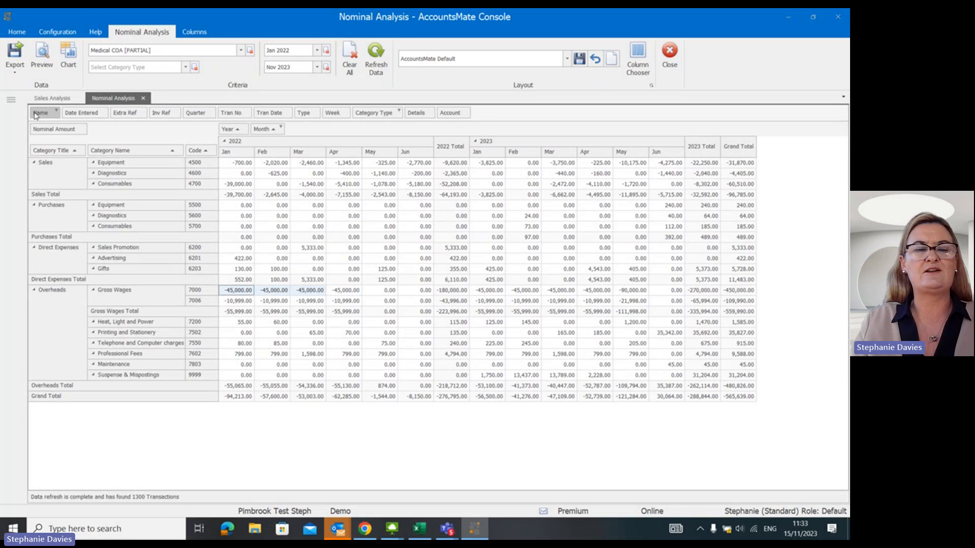
left_click_drag(34, 116, 186, 151)
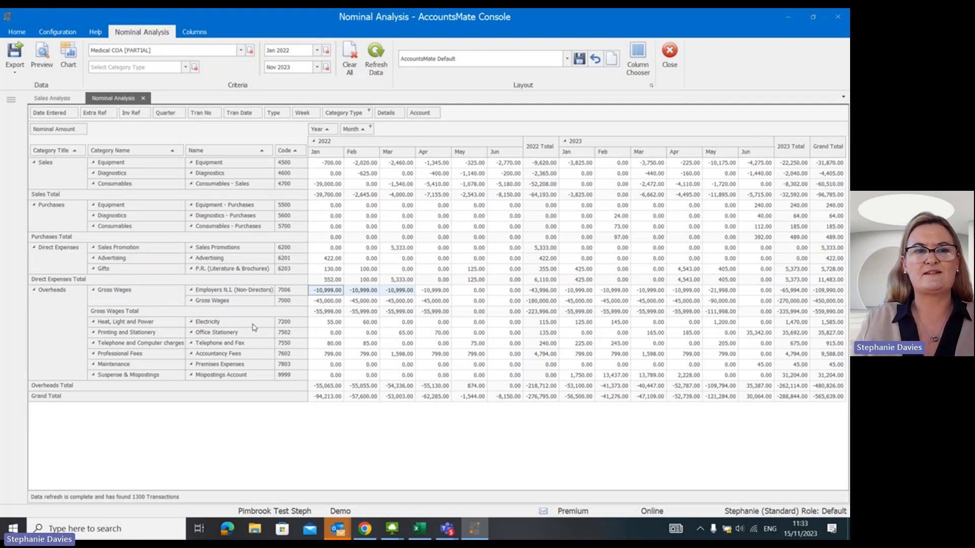
left_click_drag(201, 153, 449, 113)
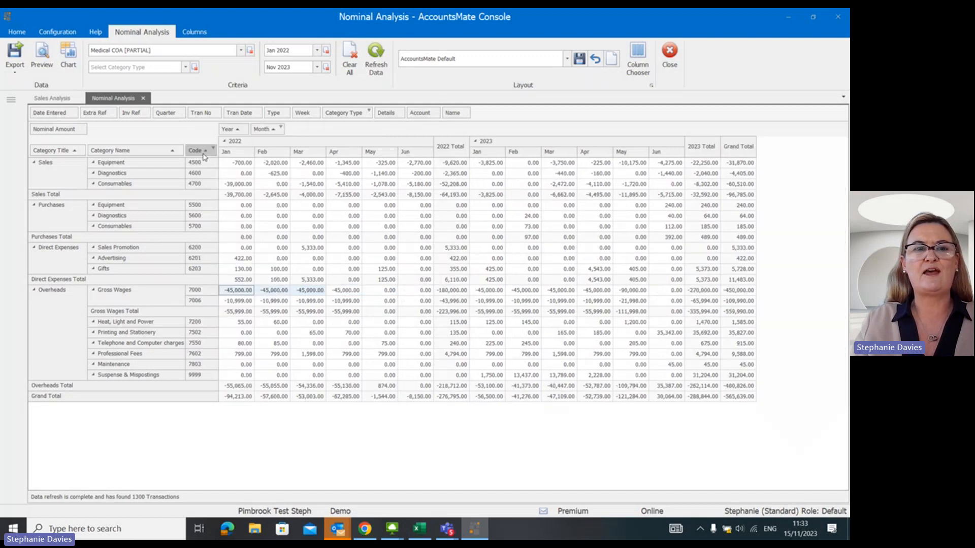
left_click_drag(197, 154, 517, 116)
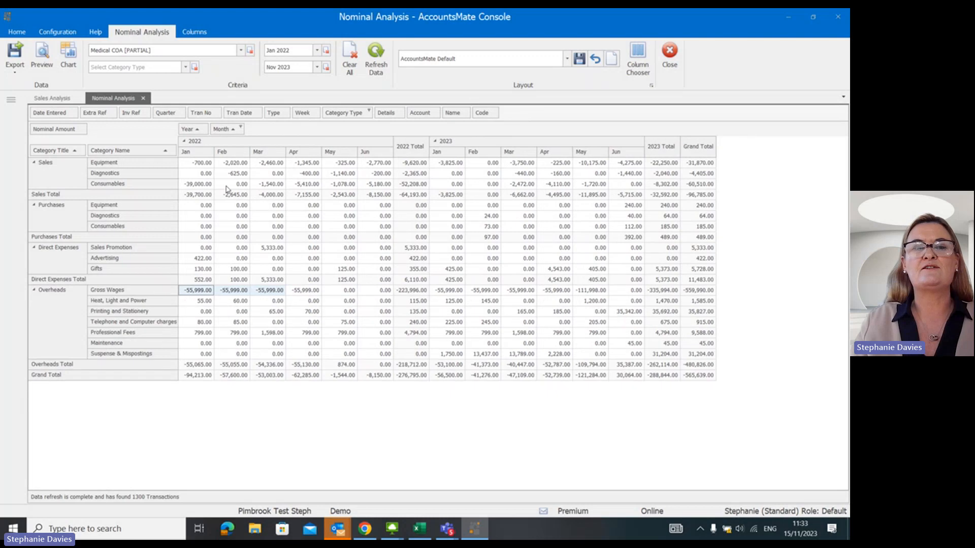
Add the Dept Name transaction field to the rows after Category Name and highlight the Purchases figures.
left_click(645, 57)
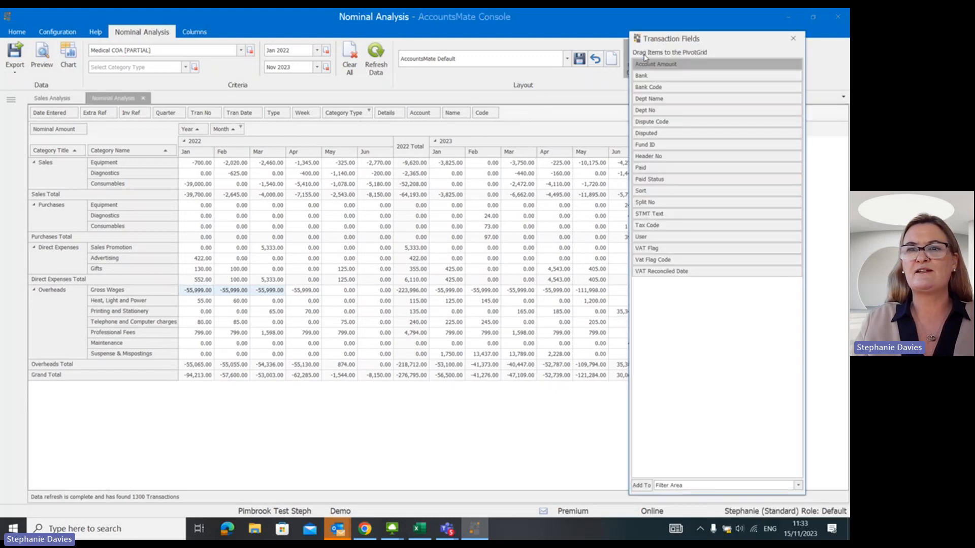
left_click_drag(651, 101, 171, 150)
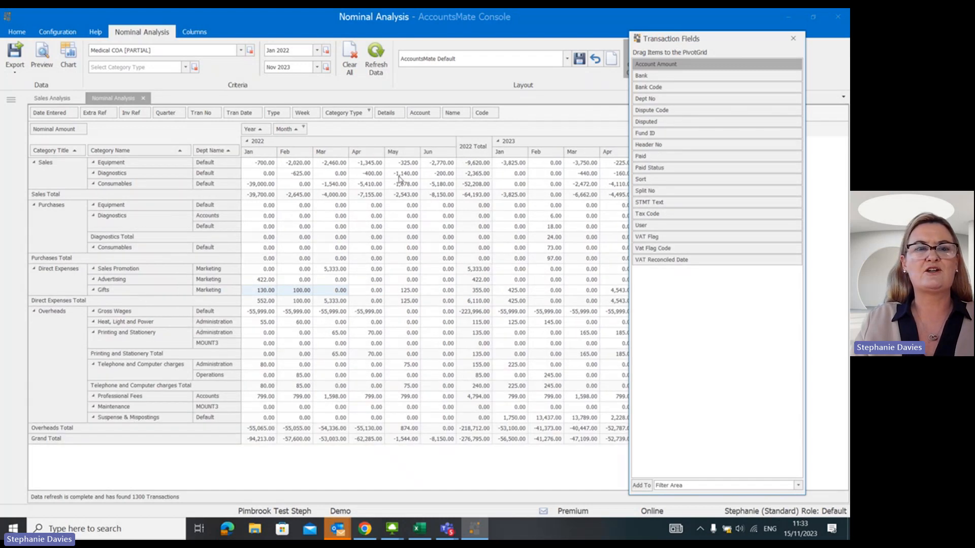
left_click(793, 38)
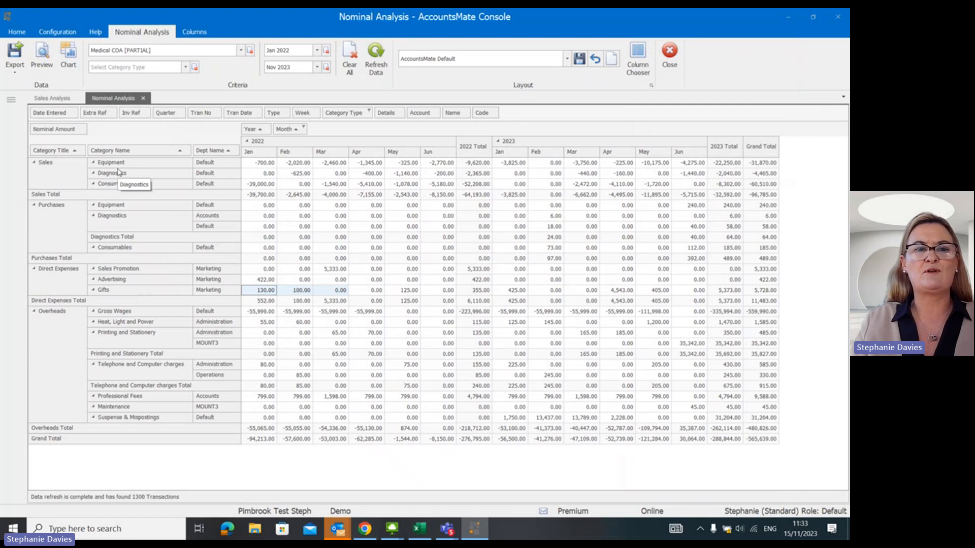
left_click(45, 209)
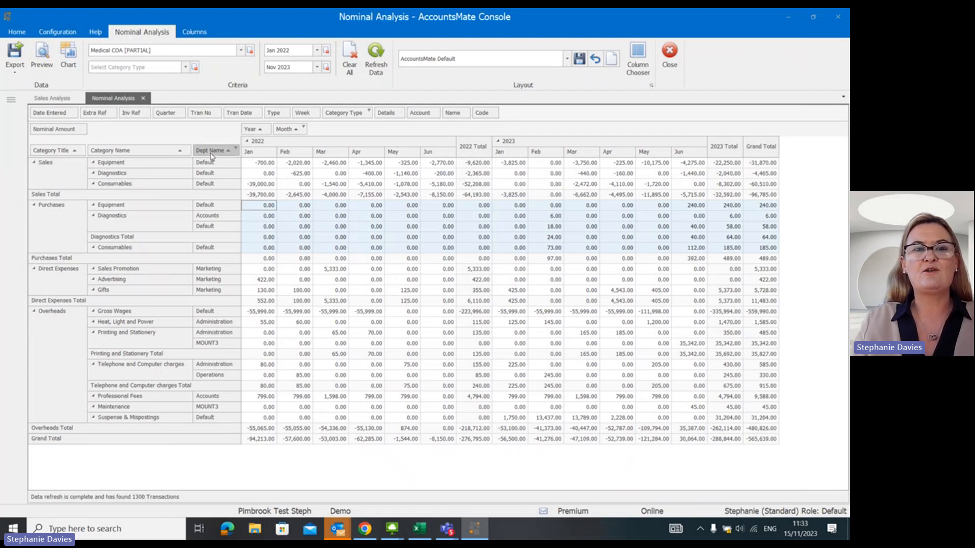
Move Dept Name ahead of Category Title in the rows, and collapse and re-expand the Default department.
left_click_drag(211, 156, 46, 155)
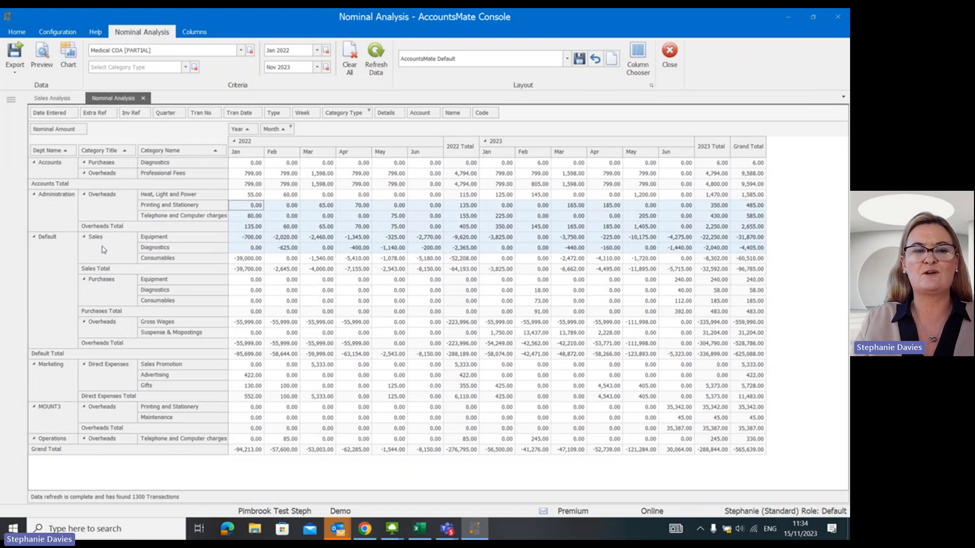
left_click(34, 237)
left_click(34, 238)
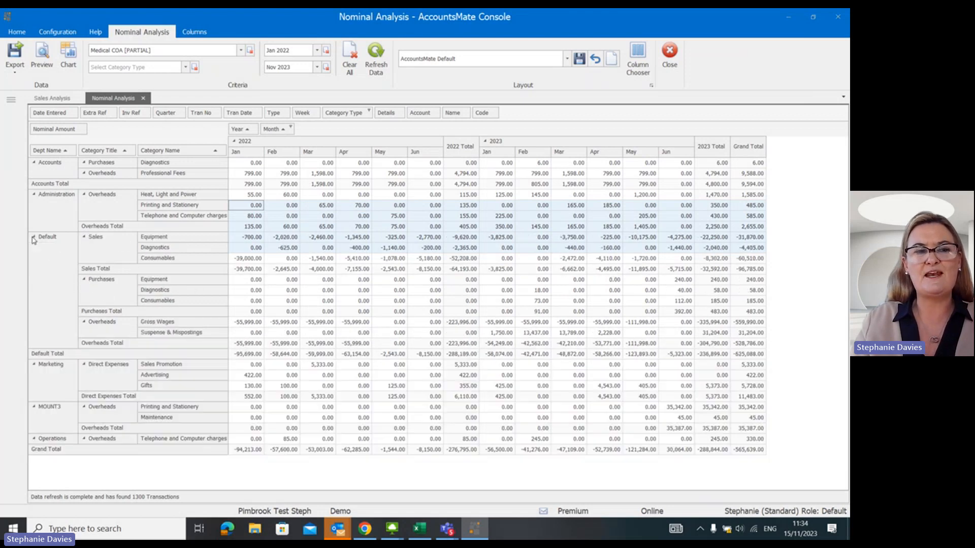
Filter Dept Name to the Default department and place the field between Category Title and Category Name.
left_click(73, 149)
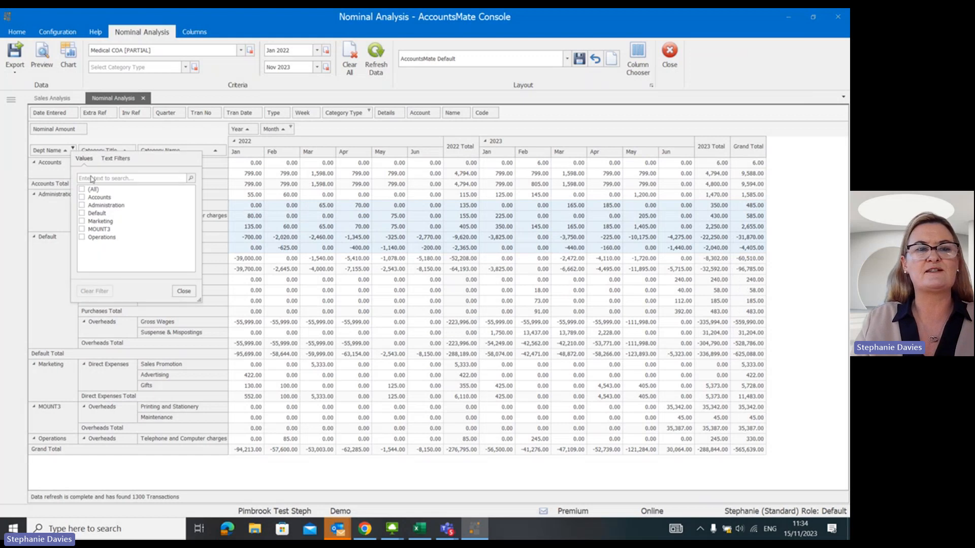
left_click(83, 214)
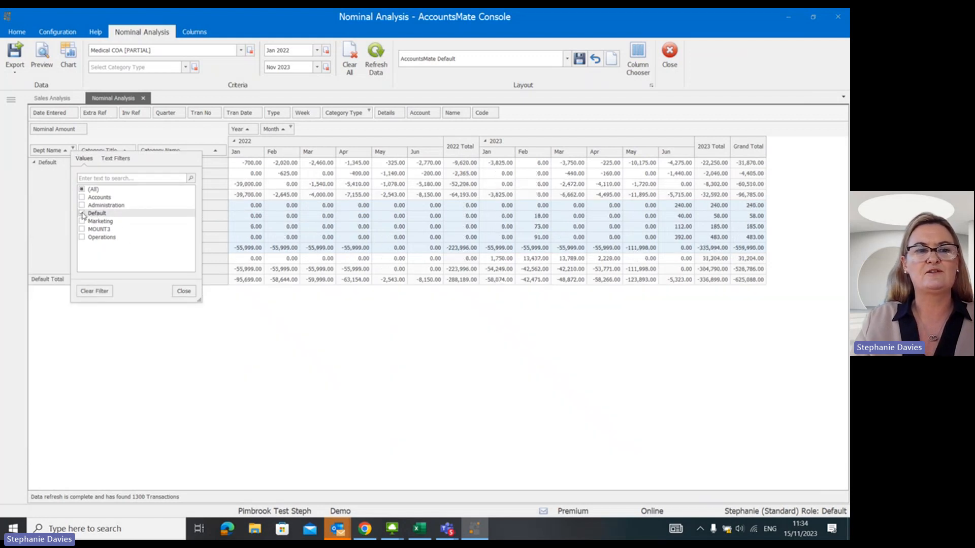
left_click(183, 291)
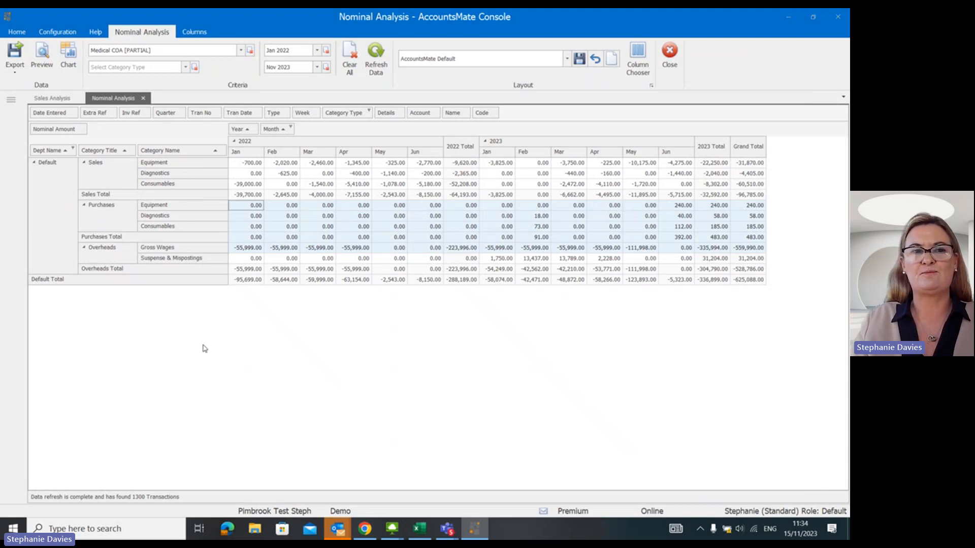
left_click_drag(51, 150, 113, 149)
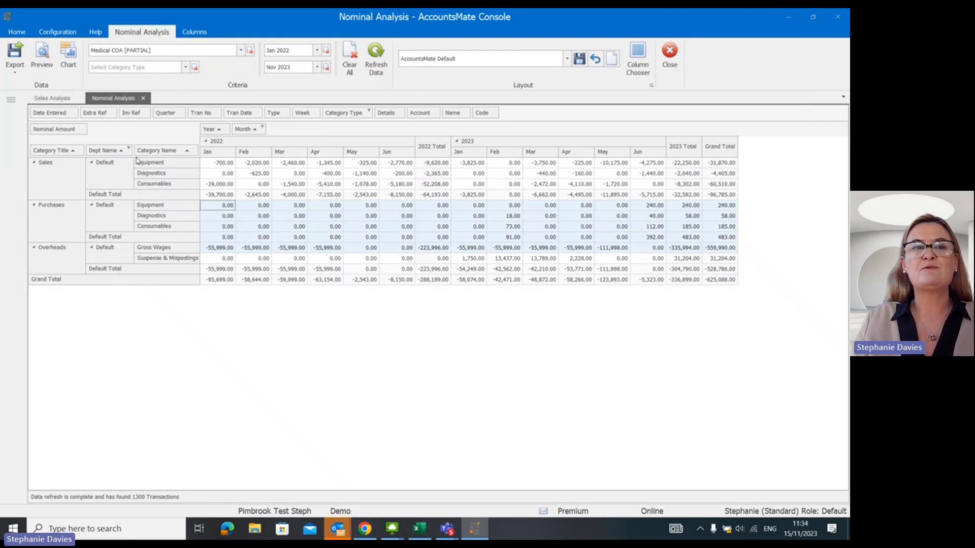
Add Quarter between Year and Month in the column area and collapse quarters 1 and 2 in 2022 and 2023.
left_click_drag(162, 114, 226, 127)
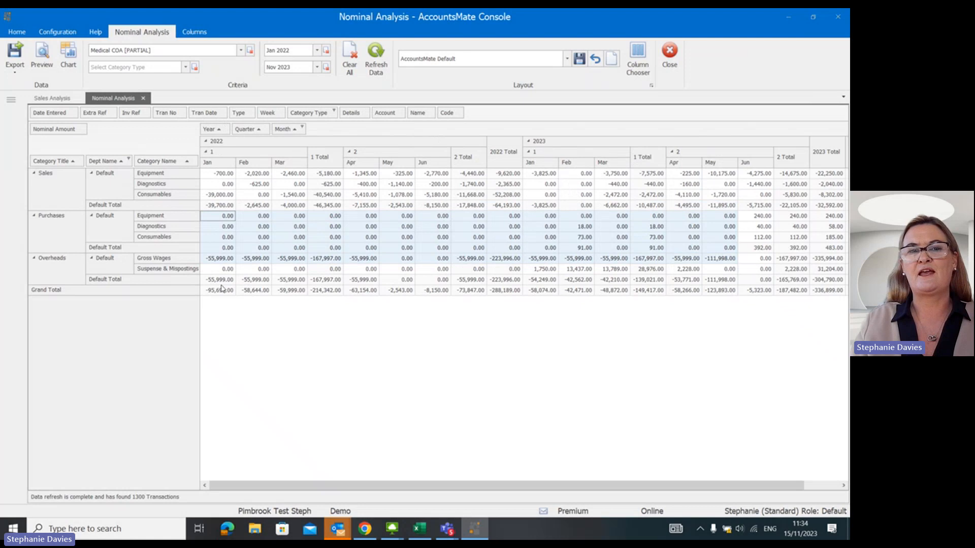
left_click(206, 152)
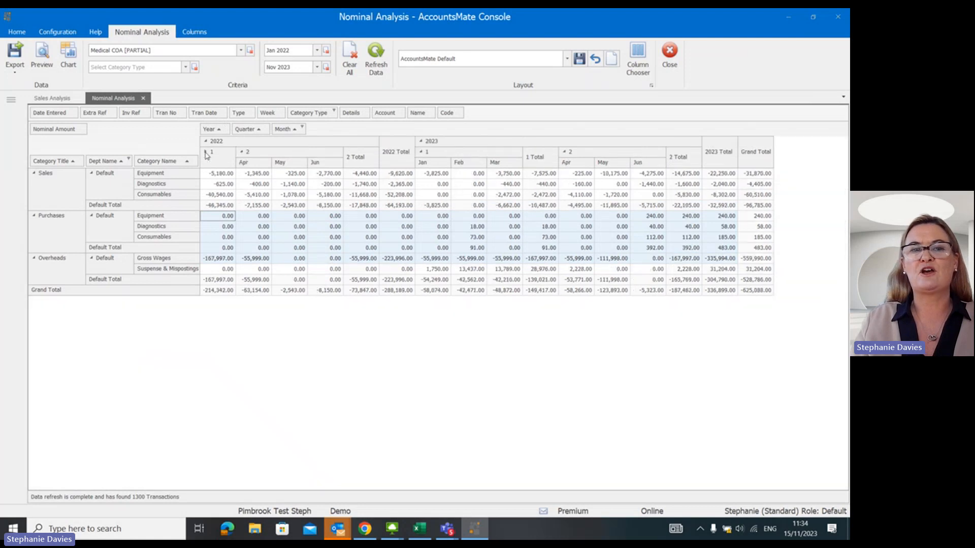
left_click(241, 152)
left_click(314, 152)
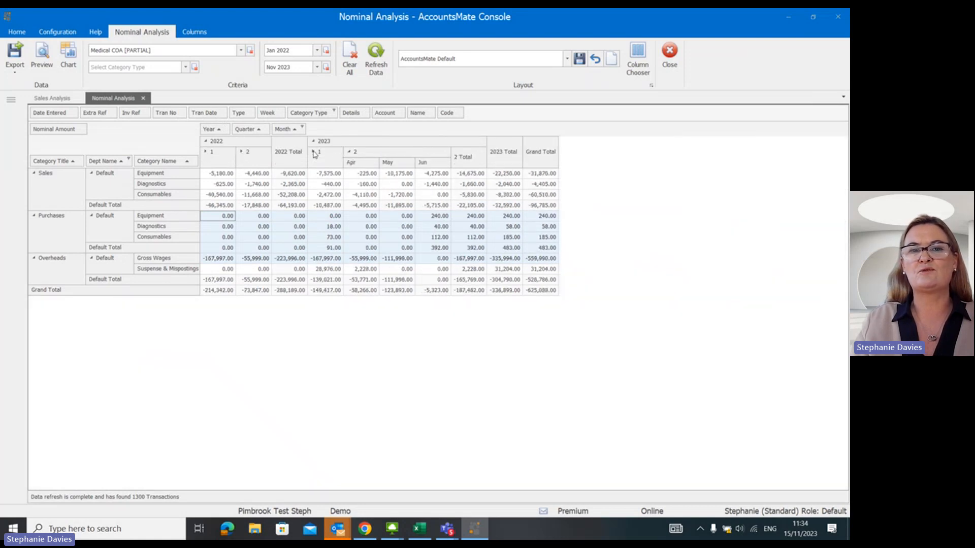
left_click(349, 152)
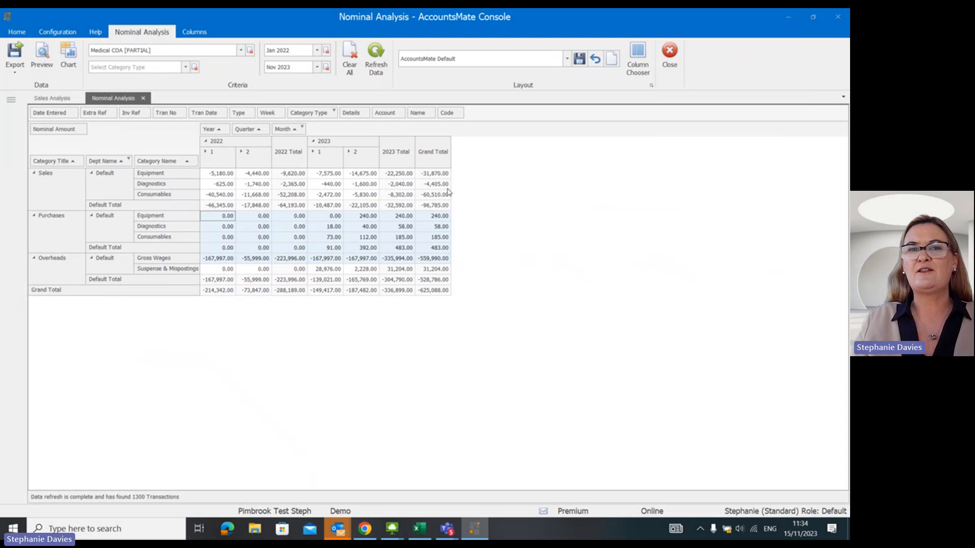
Review the remaining transaction fields available for the pivot grid and the list of saved layouts, leaving both unchanged.
left_click(639, 60)
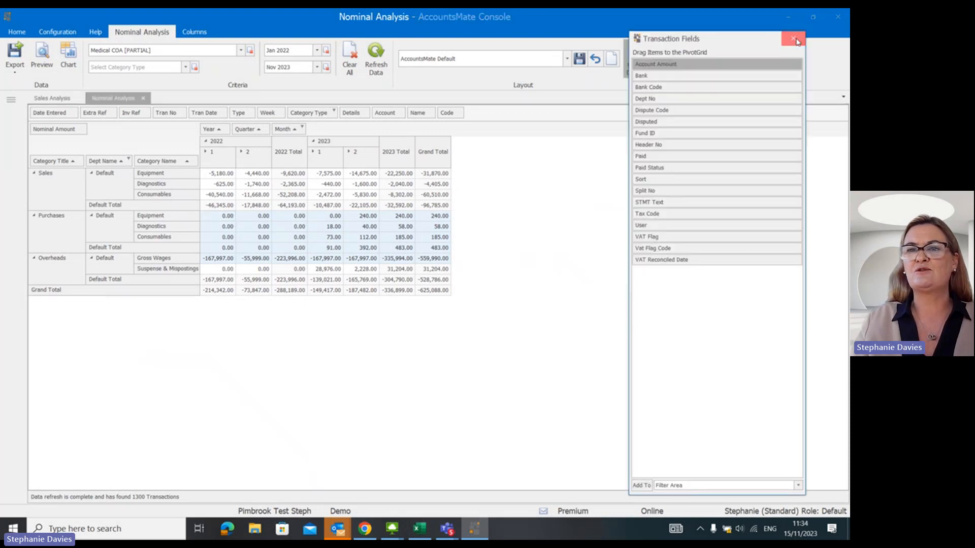
left_click(793, 38)
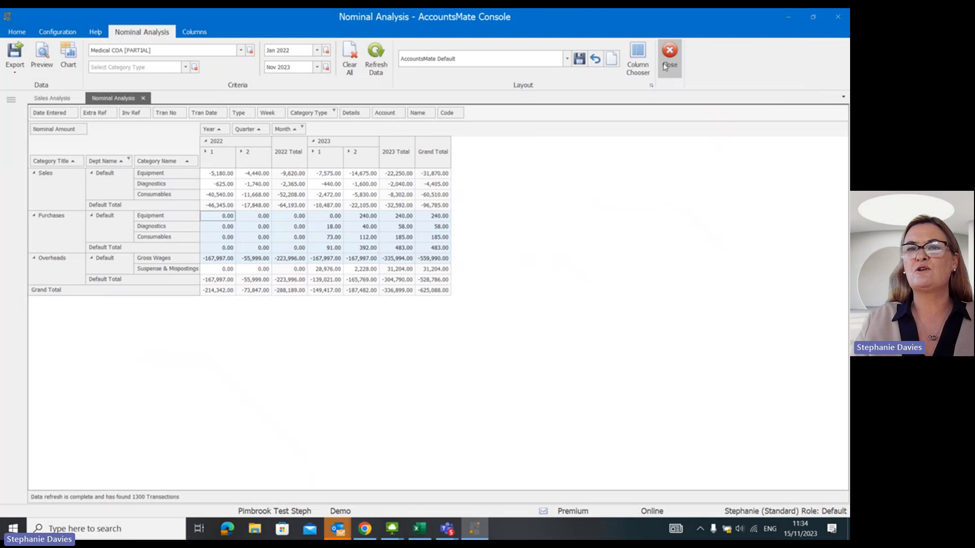
left_click(567, 60)
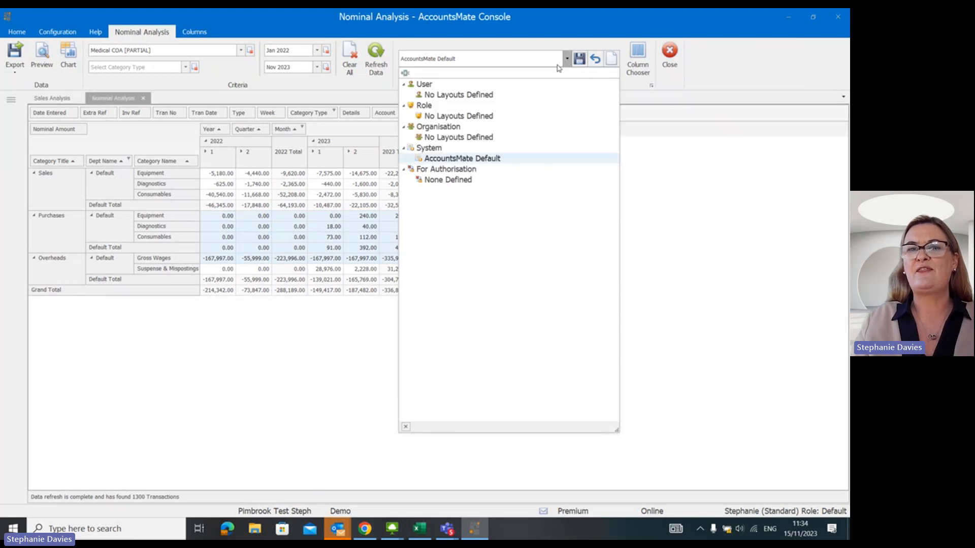
left_click(739, 68)
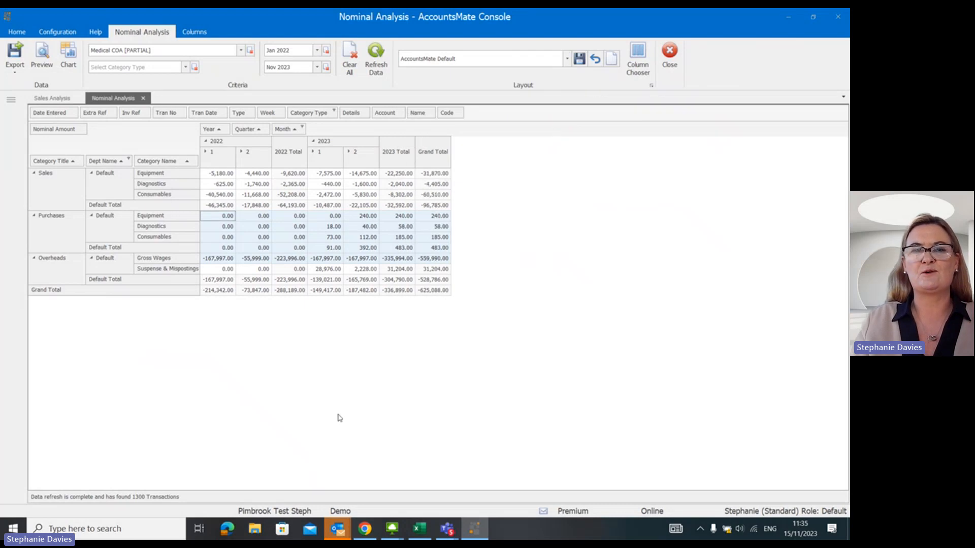
Check which file formats the nominal analysis can be exported to, without exporting it.
left_click(14, 70)
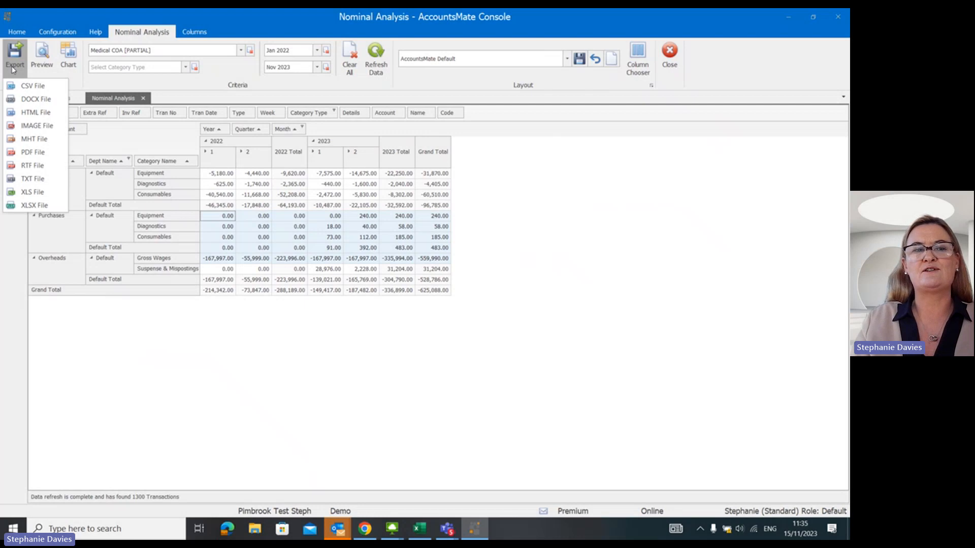
left_click(153, 326)
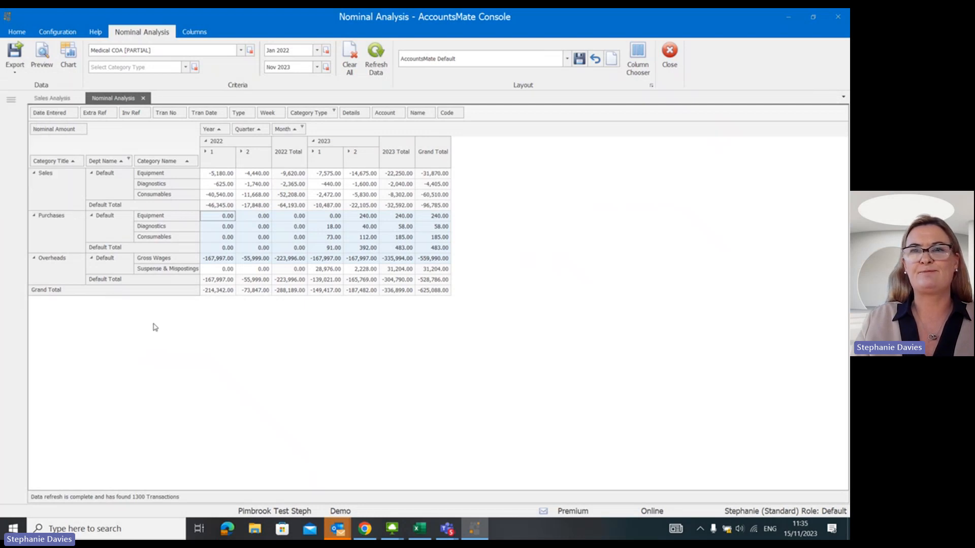